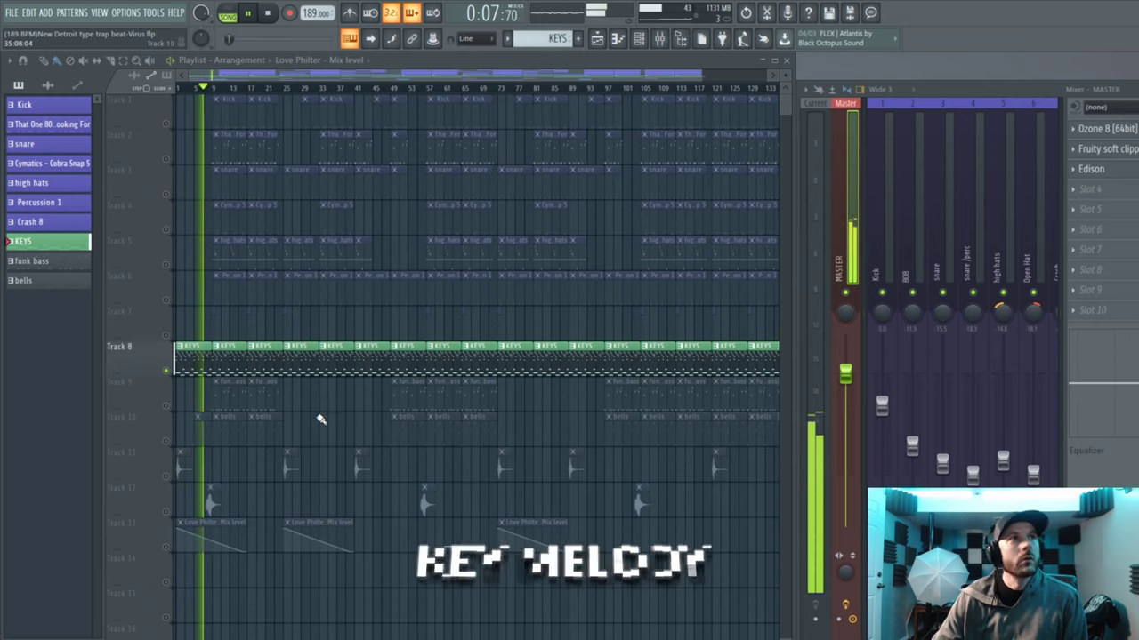
Open a KEYS clip's notes in the piano roll
{"action": "double_click", "coordinate": [195, 365]}
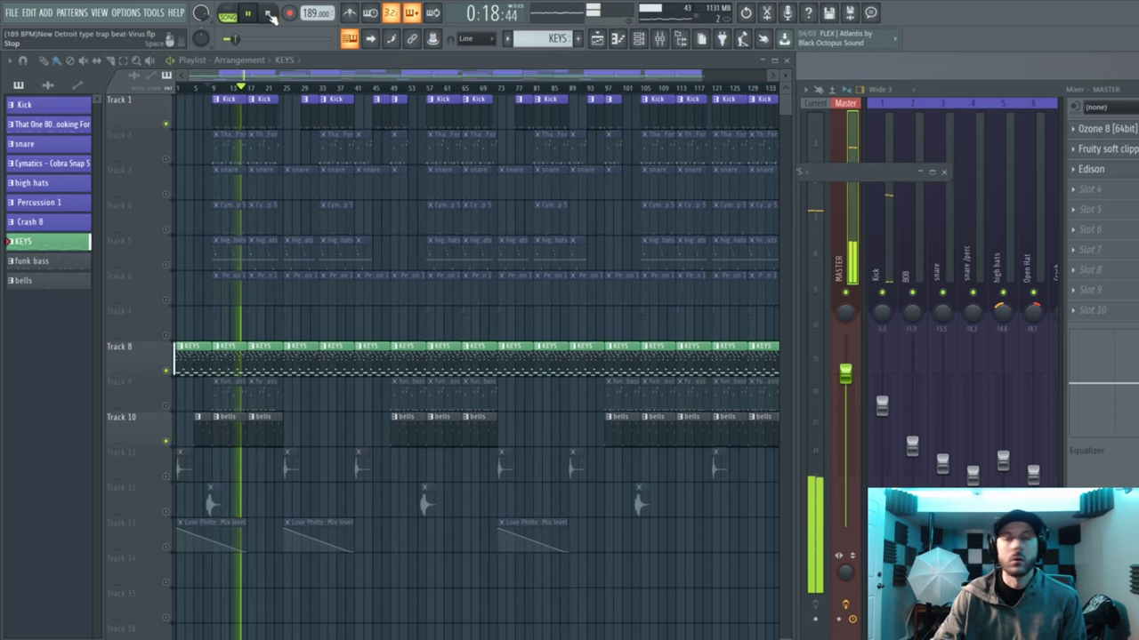
Stop playback and return to the start of the arrangement
{"action": "left_click", "coordinate": [268, 14]}
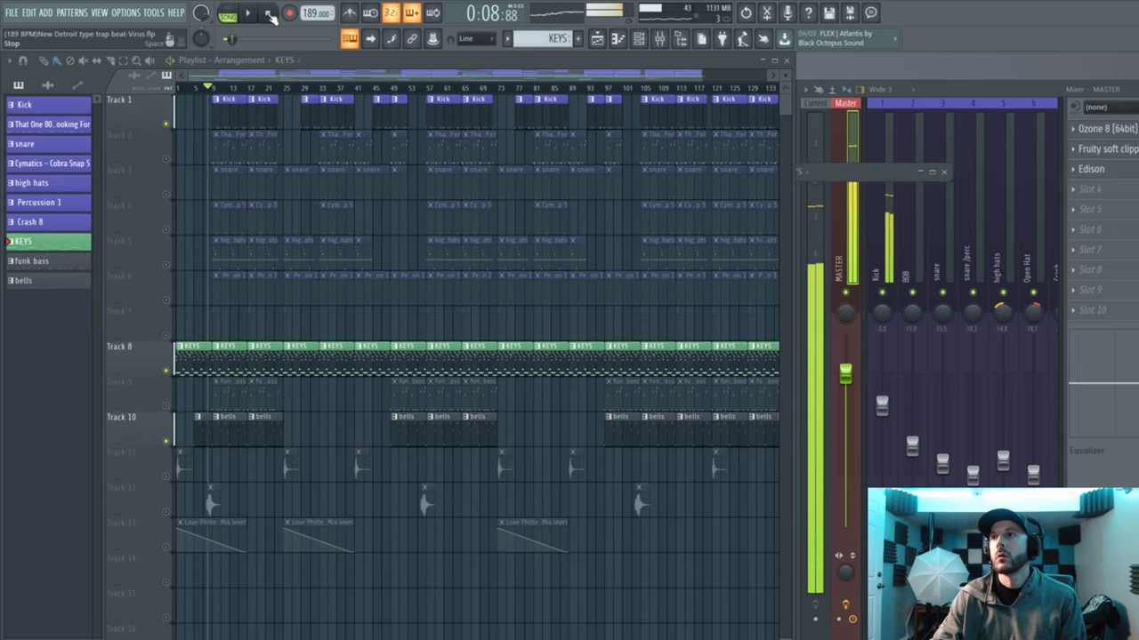